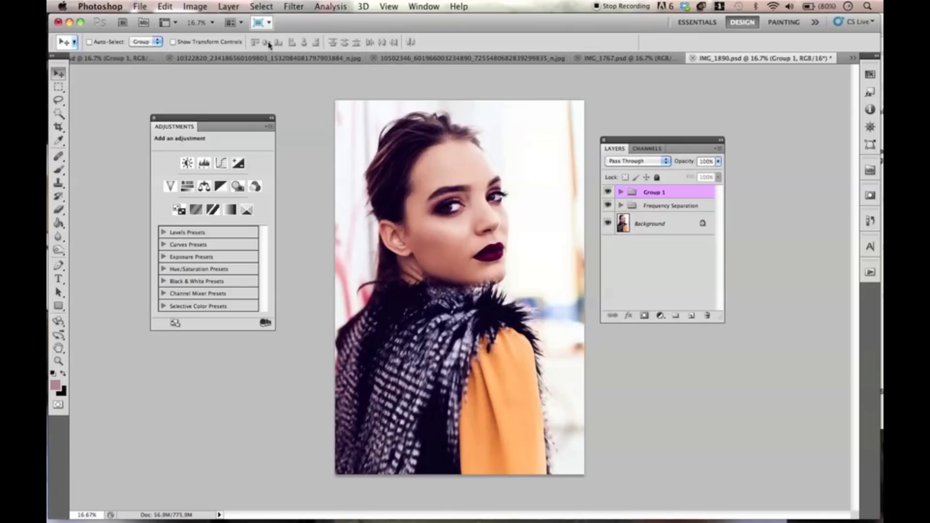
# Add a Selective Color adjustment layer above Group 1 with the default settings
pyautogui.click(228, 7)
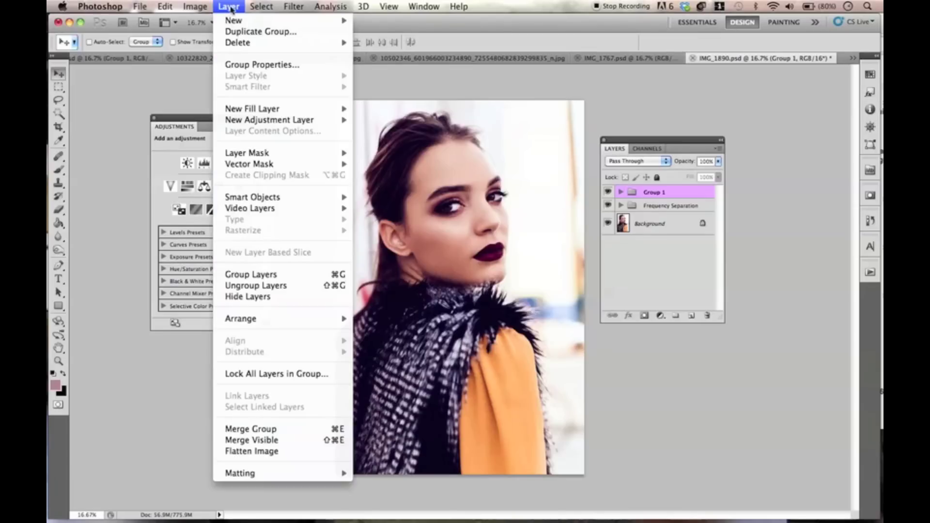
pyautogui.moveTo(334, 121)
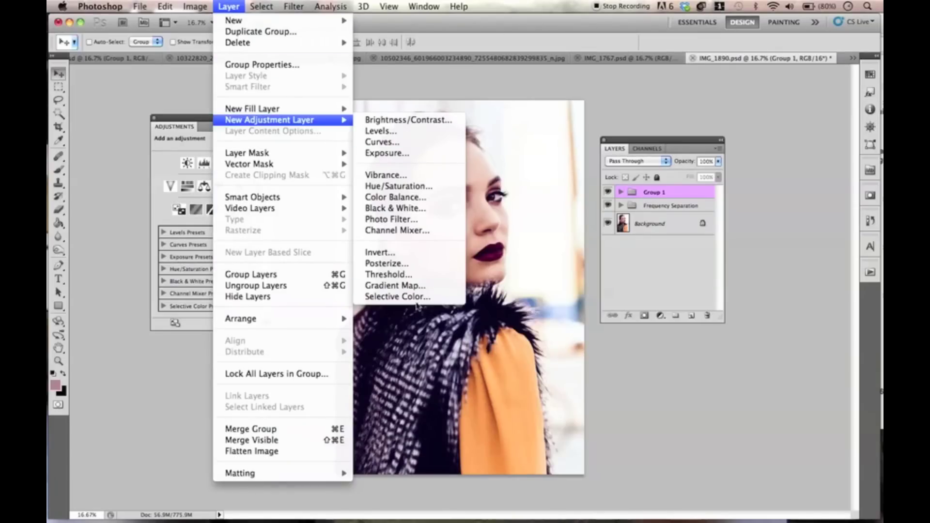
pyautogui.click(419, 294)
pyautogui.click(575, 226)
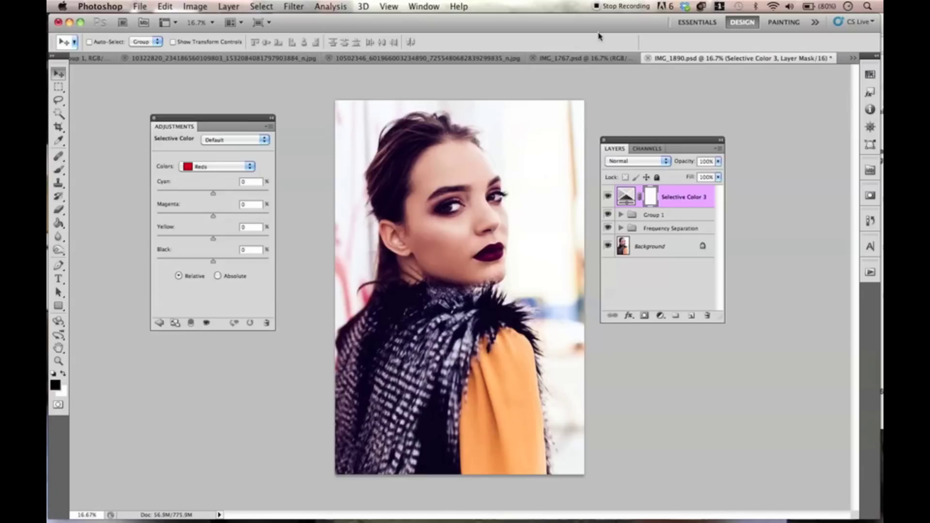
# Compare the portrait with Group 1 hidden and shown, and move the adjustment settings closer to the photo
pyautogui.click(609, 214)
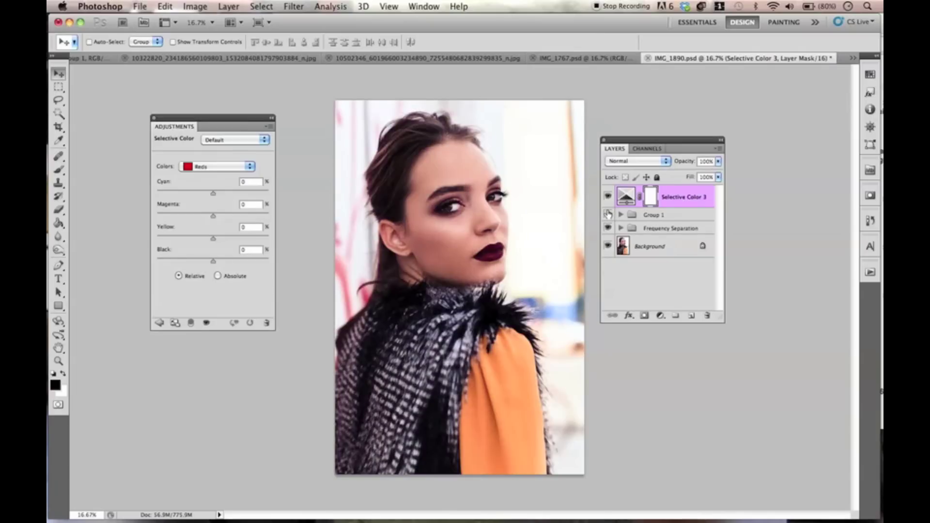
pyautogui.click(608, 215)
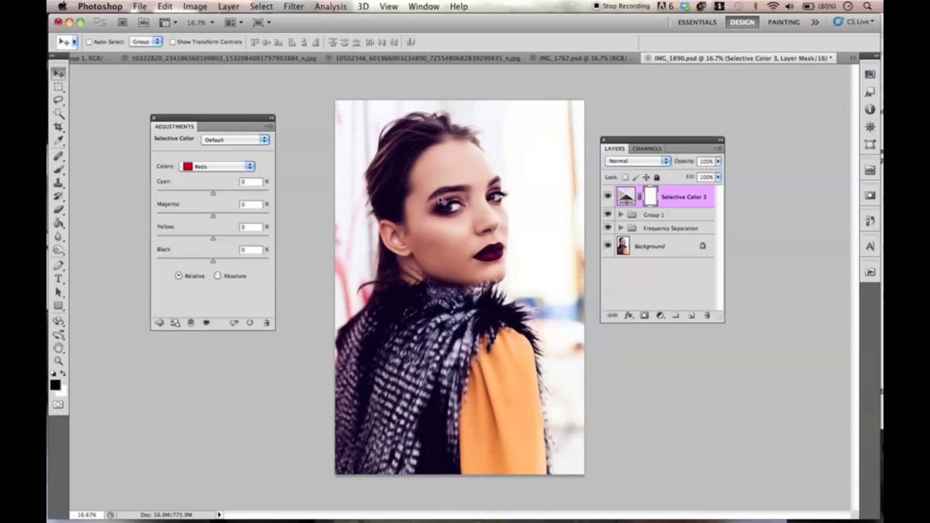
pyautogui.moveTo(237, 123); pyautogui.dragTo(289, 128)
pyautogui.press('super+plus')
pyautogui.press('super+minus')
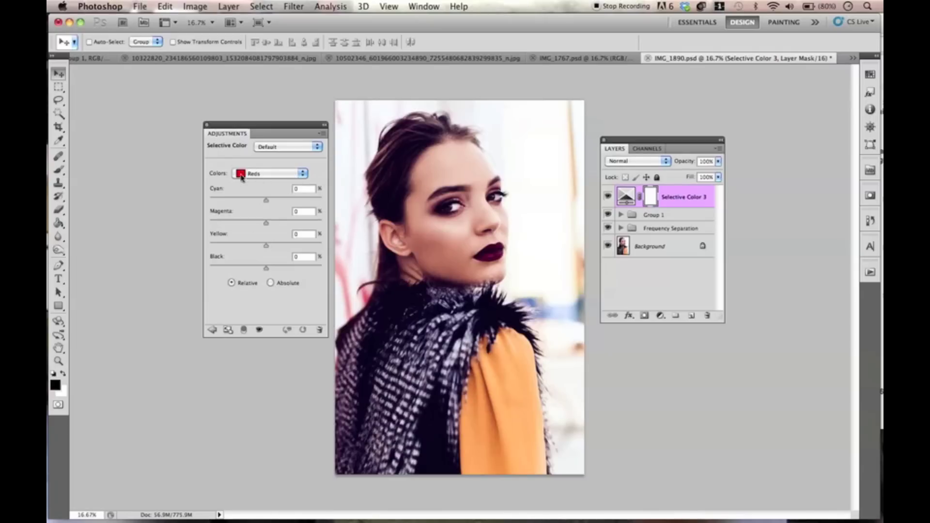
# In the Selective Color adjustment, set the Reds to Cyan -81, Magenta -28, Yellow +69 and Black -18
pyautogui.moveTo(266, 199); pyautogui.dragTo(232, 204)
pyautogui.moveTo(310, 207); pyautogui.dragTo(336, 209)
pyautogui.moveTo(257, 207); pyautogui.dragTo(214, 209)
pyautogui.moveTo(265, 224)
pyautogui.mouseDown()
pyautogui.moveTo(211, 224)
pyautogui.moveTo(310, 229)
pyautogui.moveTo(221, 225)
pyautogui.moveTo(284, 228)
pyautogui.moveTo(249, 227)
pyautogui.mouseUp()
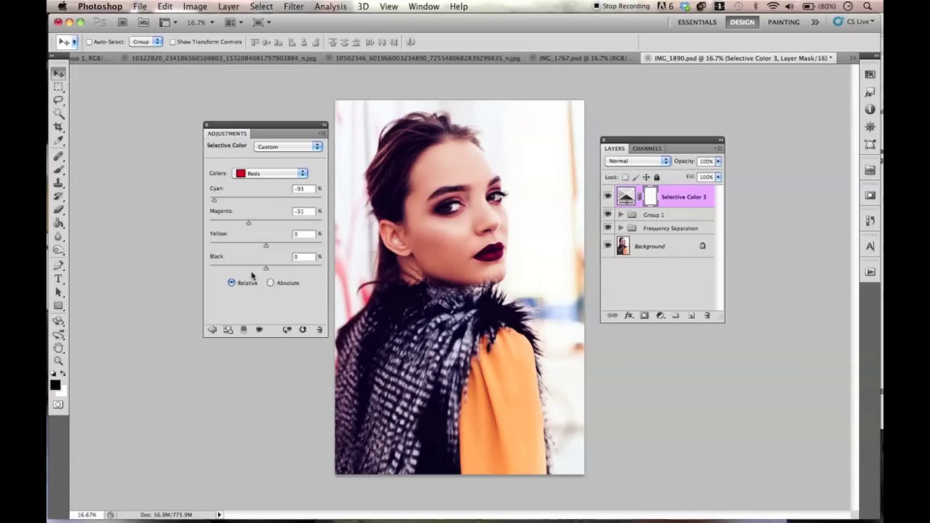
pyautogui.moveTo(268, 272); pyautogui.dragTo(211, 265)
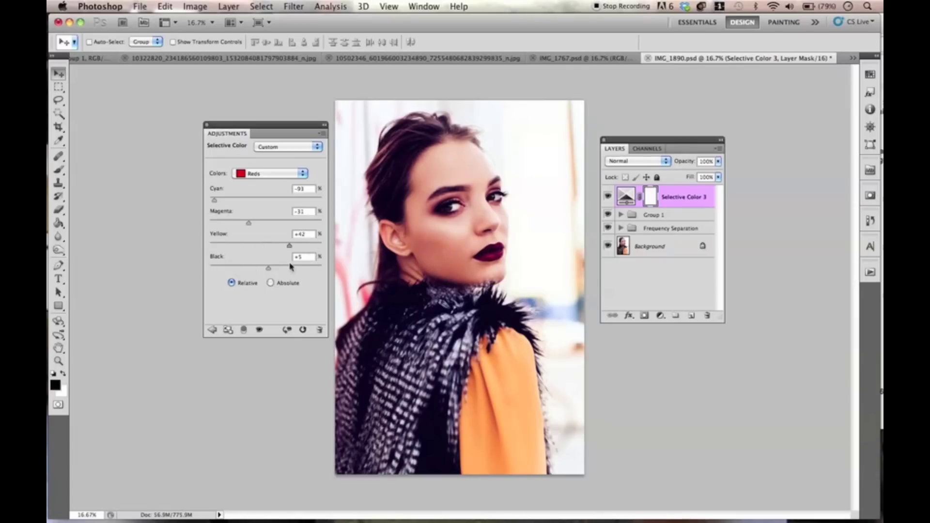
pyautogui.moveTo(249, 223); pyautogui.dragTo(221, 202)
pyautogui.moveTo(269, 268)
pyautogui.mouseDown()
pyautogui.moveTo(224, 268)
pyautogui.moveTo(296, 267)
pyautogui.moveTo(252, 266)
pyautogui.mouseUp()
# Set the Yellows of the Selective Color adjustment to Cyan +14, Magenta +48, Yellow -68 and Black -100
pyautogui.click(265, 174)
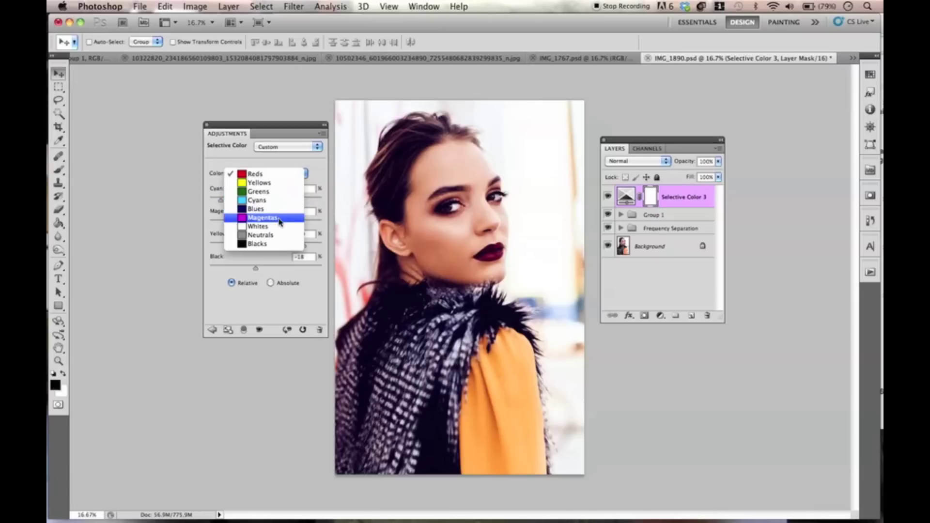
pyautogui.click(277, 184)
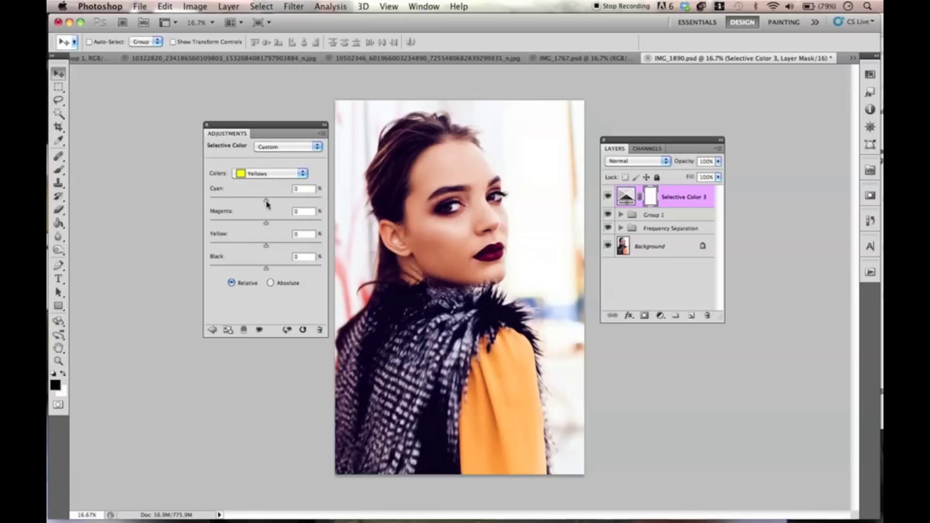
pyautogui.click(272, 173)
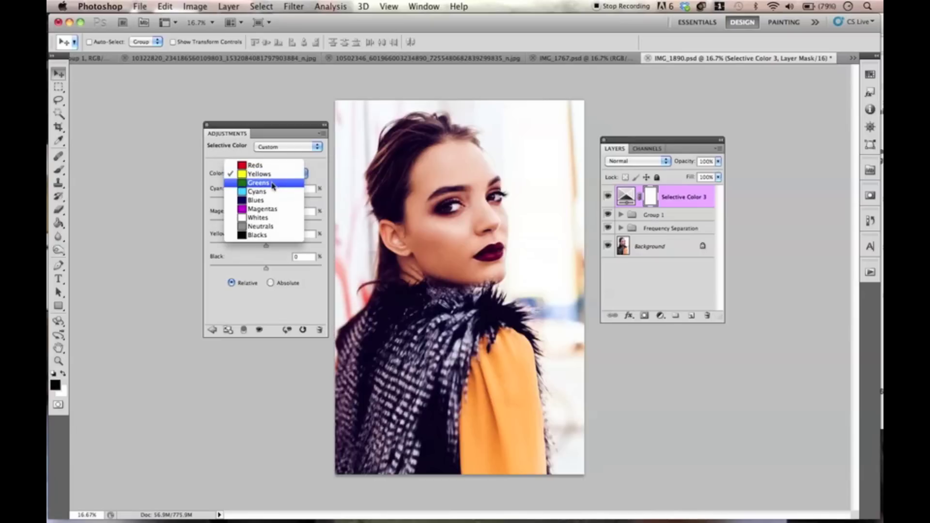
pyautogui.click(321, 171)
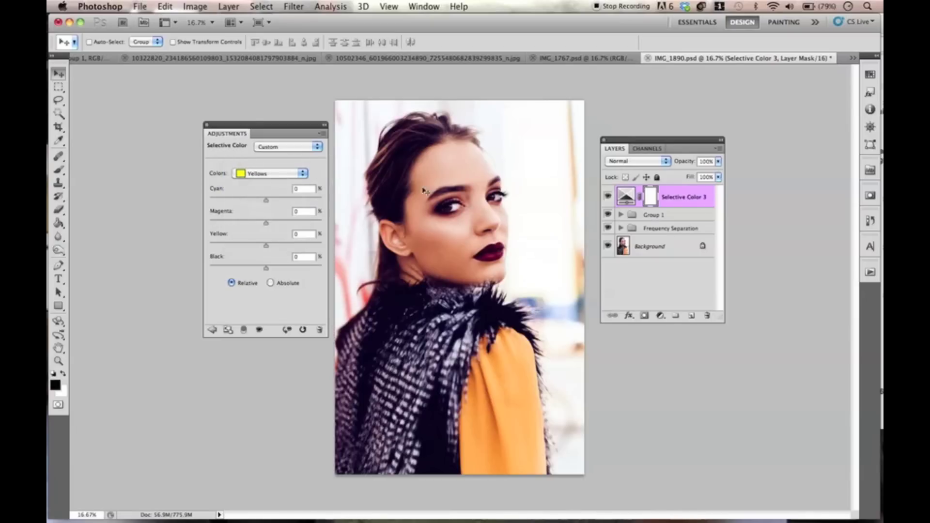
pyautogui.moveTo(266, 204); pyautogui.dragTo(245, 205)
pyautogui.moveTo(289, 203); pyautogui.dragTo(292, 225)
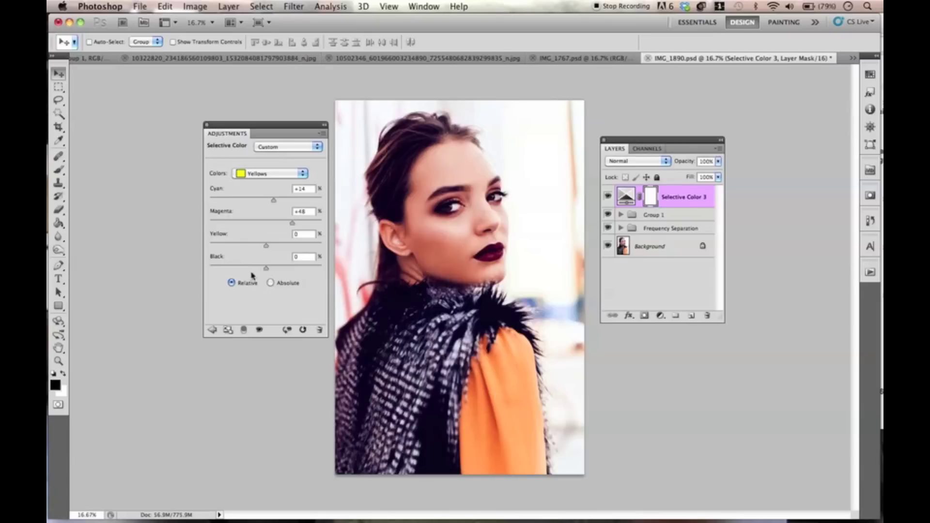
pyautogui.moveTo(233, 270); pyautogui.dragTo(209, 269)
# Toggle the Selective Color layer's visibility repeatedly to compare the portrait with and without the Reds and Yellows adjustments
pyautogui.click(607, 197)
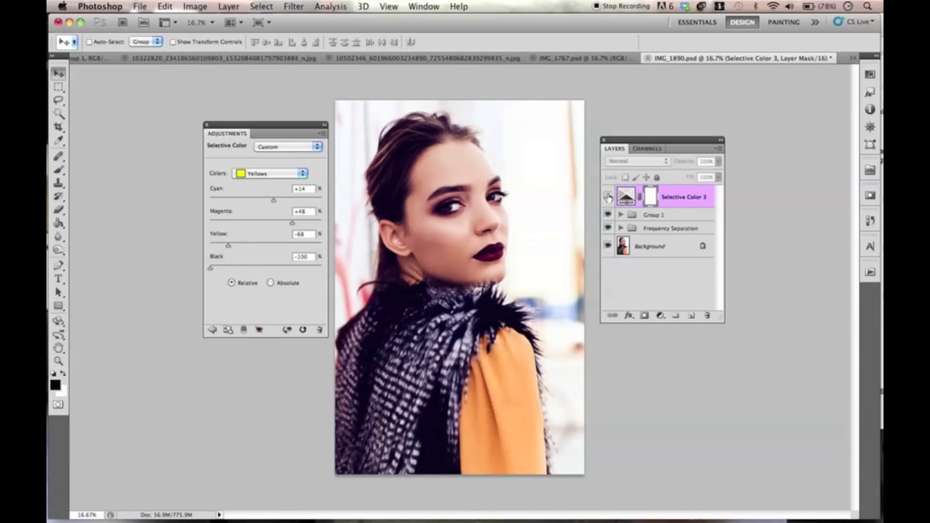
pyautogui.click(607, 196)
pyautogui.click(608, 196)
pyautogui.click(607, 196)
pyautogui.click(607, 196)
pyautogui.click(607, 196)
# Set Cyan, Magenta, Yellow and Black of the Whites to -100 in the Selective Color adjustment
pyautogui.click(266, 177)
pyautogui.click(266, 166)
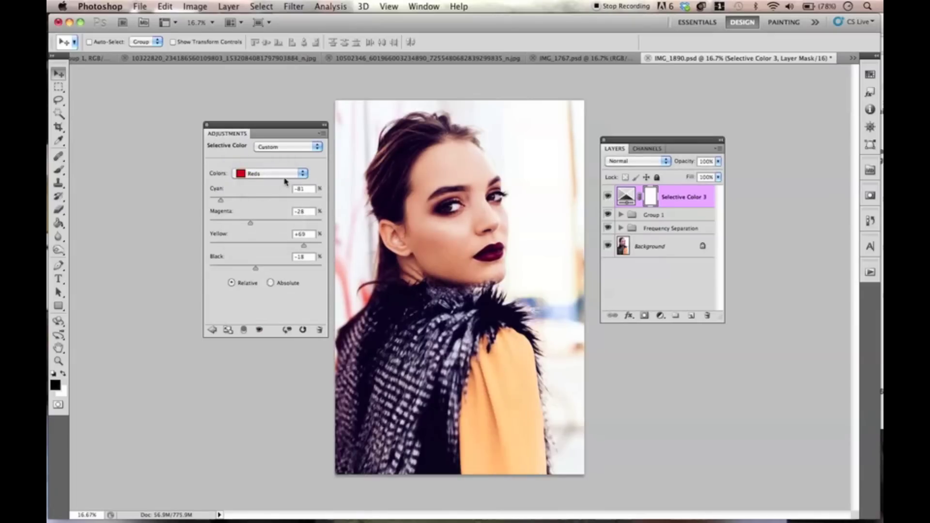
pyautogui.click(285, 175)
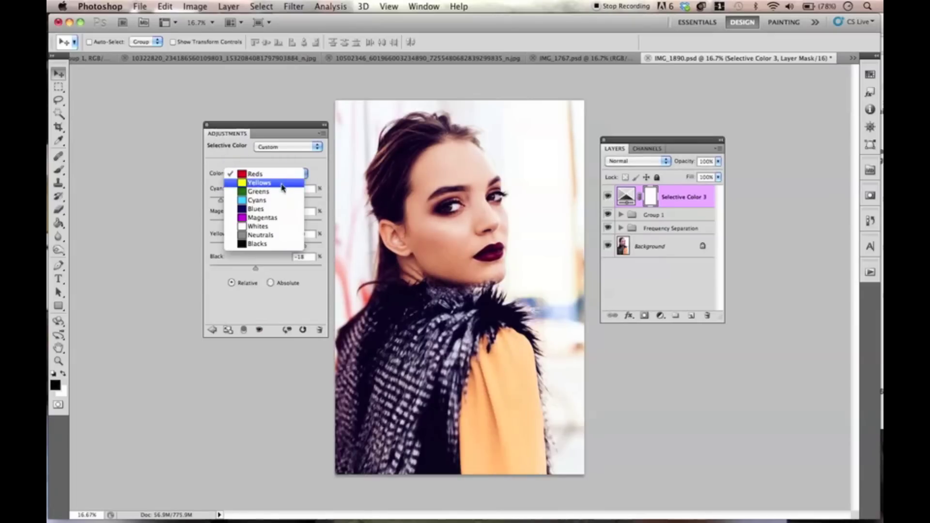
pyautogui.click(269, 234)
pyautogui.click(269, 175)
pyautogui.click(268, 165)
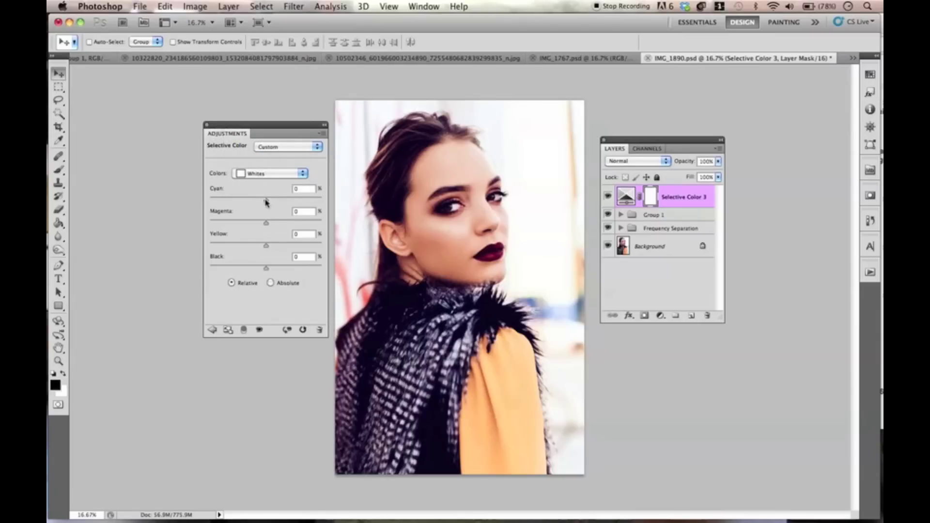
pyautogui.moveTo(266, 223); pyautogui.dragTo(210, 223)
pyautogui.moveTo(266, 246); pyautogui.dragTo(211, 245)
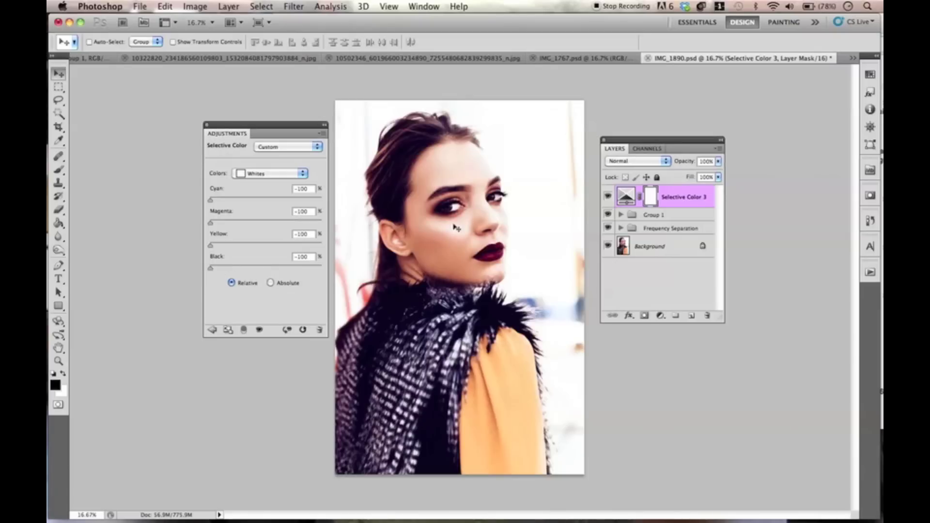
# Toggle the Selective Color layer's visibility to examine the effect of the Whites adjustment on the photo
pyautogui.click(607, 196)
pyautogui.click(606, 197)
pyautogui.click(606, 196)
pyautogui.click(608, 195)
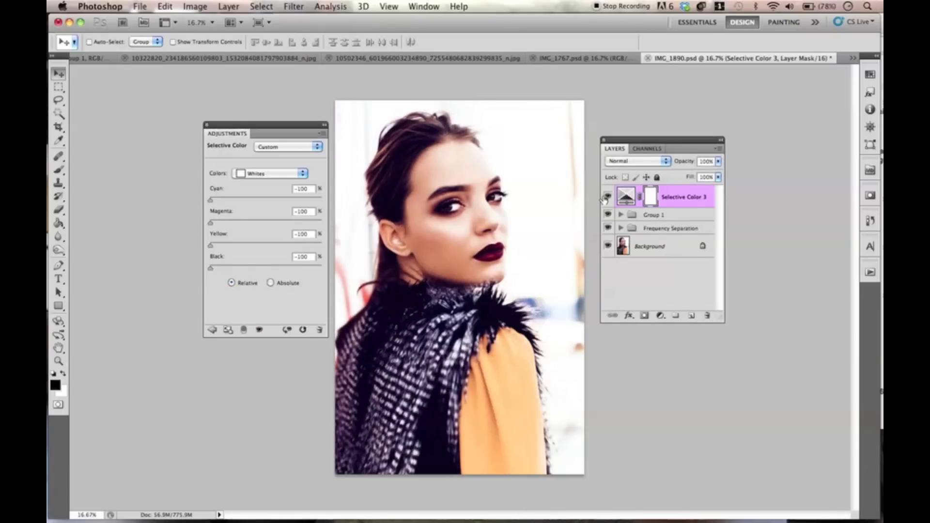
pyautogui.click(608, 197)
# Set the Selective Color layer's opacity to 95% and reset Cyan, Magenta, Yellow and Black of the Whites to 0
pyautogui.moveTo(679, 161); pyautogui.dragTo(661, 162)
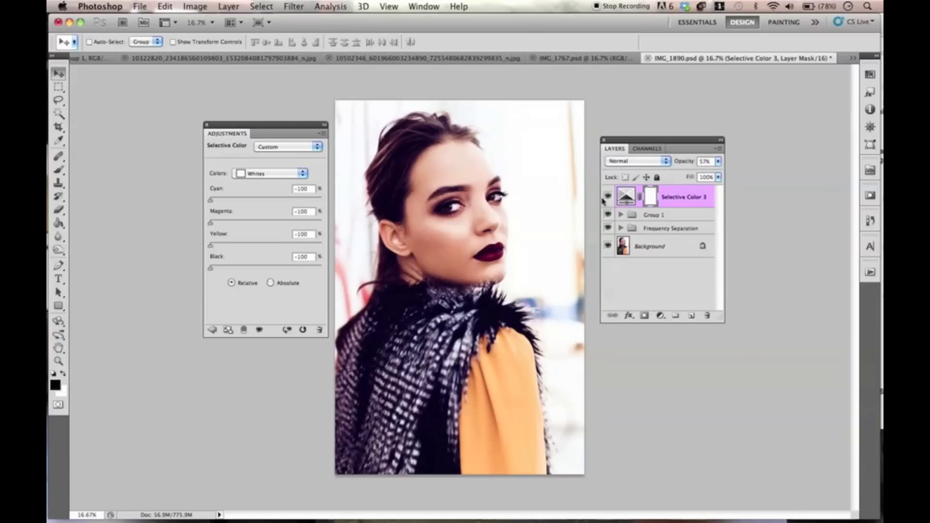
pyautogui.moveTo(684, 161); pyautogui.dragTo(725, 165)
pyautogui.click(266, 269)
pyautogui.click(303, 234)
pyautogui.write('0')
pyautogui.press('Tab')
pyautogui.write('0')
pyautogui.click(303, 212)
pyautogui.write('0')
pyautogui.click(304, 189)
pyautogui.write('0')
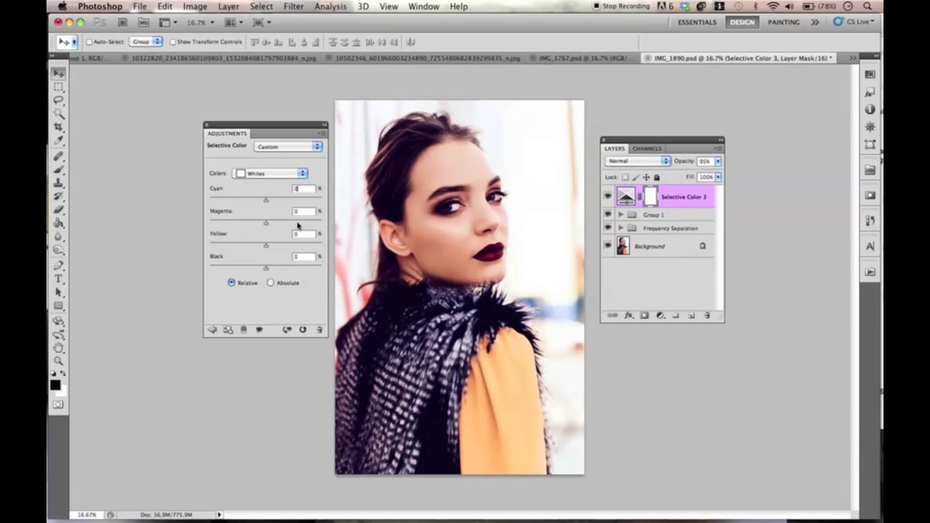
# Set the Neutrals of the Selective Color adjustment to Cyan +30, Magenta +30, Yellow -10 and Black 0
pyautogui.click(270, 174)
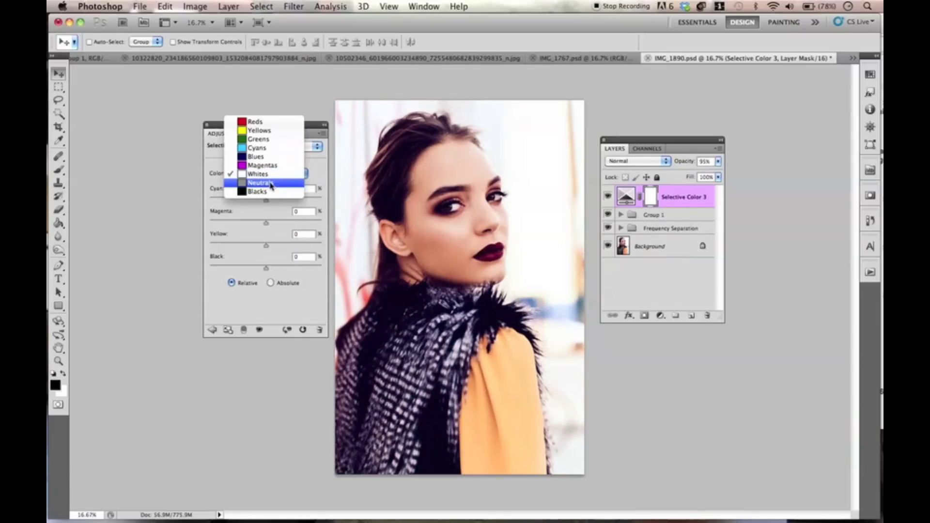
pyautogui.click(269, 184)
pyautogui.moveTo(266, 200); pyautogui.dragTo(297, 204)
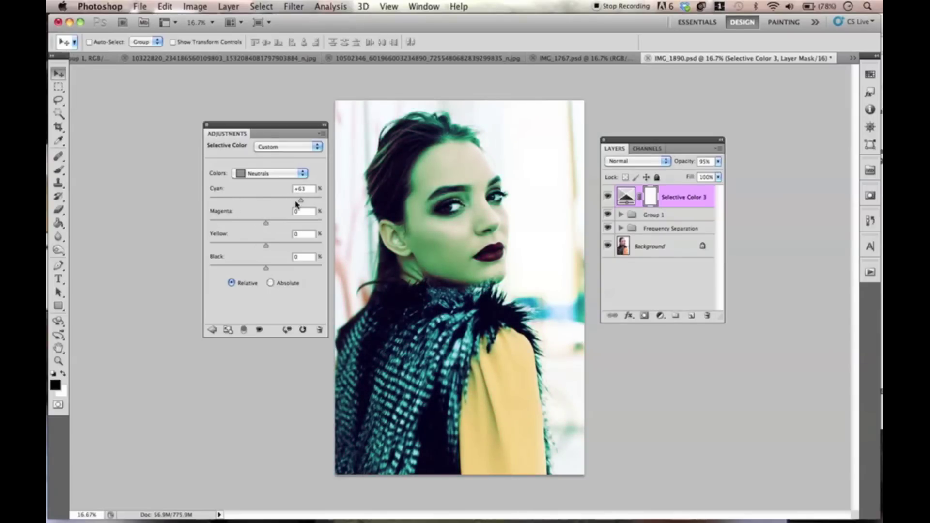
pyautogui.moveTo(301, 201)
pyautogui.mouseDown()
pyautogui.moveTo(271, 203)
pyautogui.moveTo(288, 202)
pyautogui.mouseUp()
pyautogui.moveTo(264, 223)
pyautogui.mouseDown()
pyautogui.moveTo(245, 224)
pyautogui.moveTo(285, 227)
pyautogui.moveTo(279, 225)
pyautogui.mouseUp()
pyautogui.moveTo(275, 225); pyautogui.dragTo(275, 224)
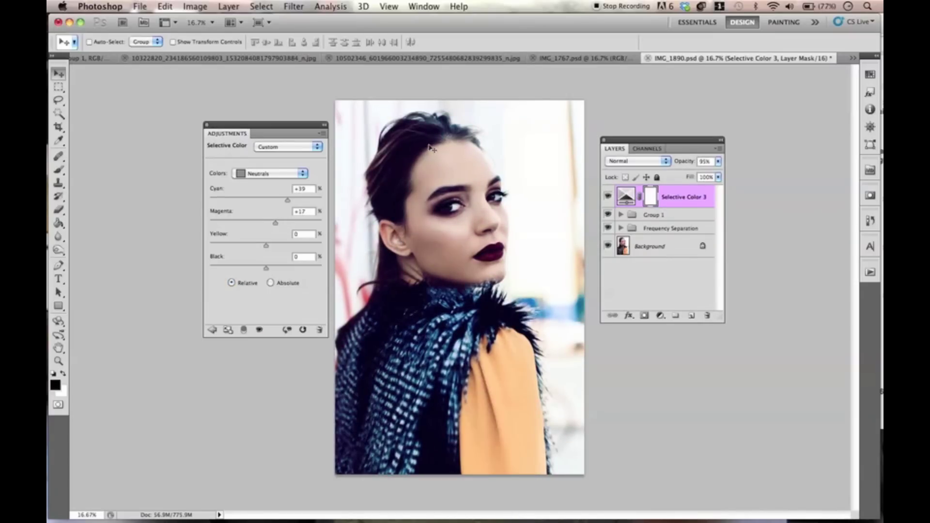
pyautogui.moveTo(266, 246); pyautogui.dragTo(238, 248)
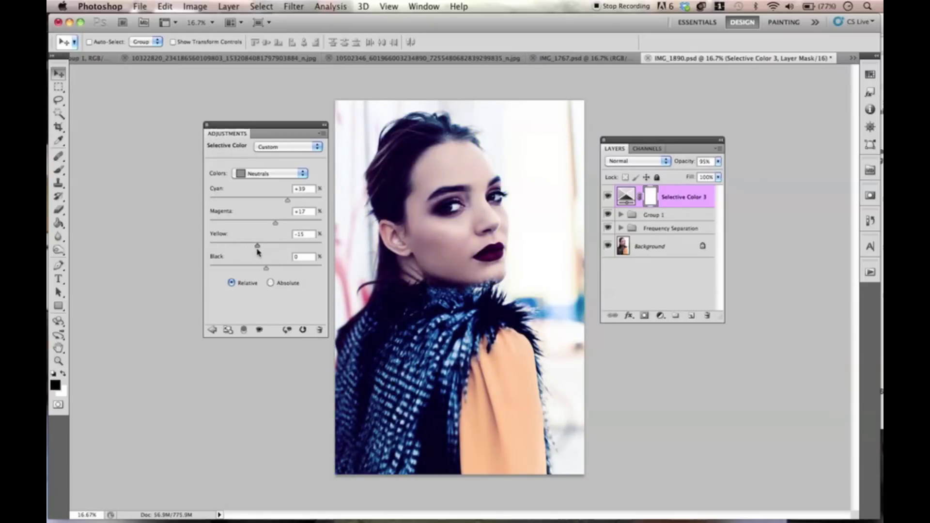
pyautogui.moveTo(262, 248); pyautogui.dragTo(289, 270)
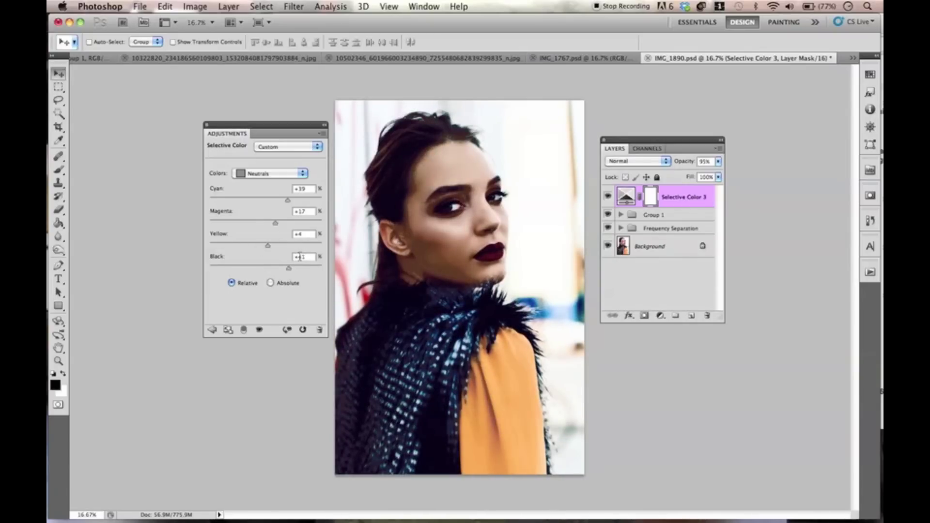
pyautogui.doubleClick(300, 257)
pyautogui.write('0')
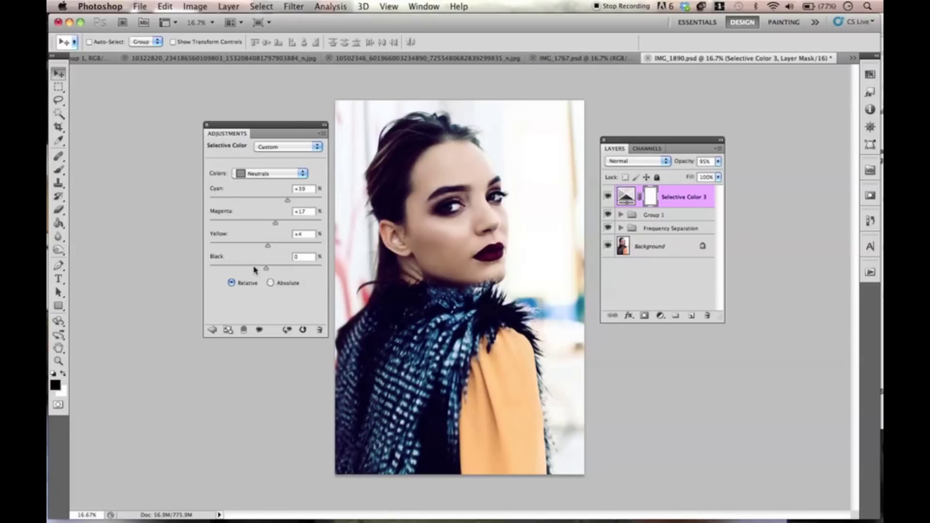
pyautogui.moveTo(266, 248)
pyautogui.mouseDown()
pyautogui.moveTo(231, 253)
pyautogui.moveTo(321, 249)
pyautogui.moveTo(265, 255)
pyautogui.mouseUp()
pyautogui.moveTo(275, 223); pyautogui.dragTo(282, 202)
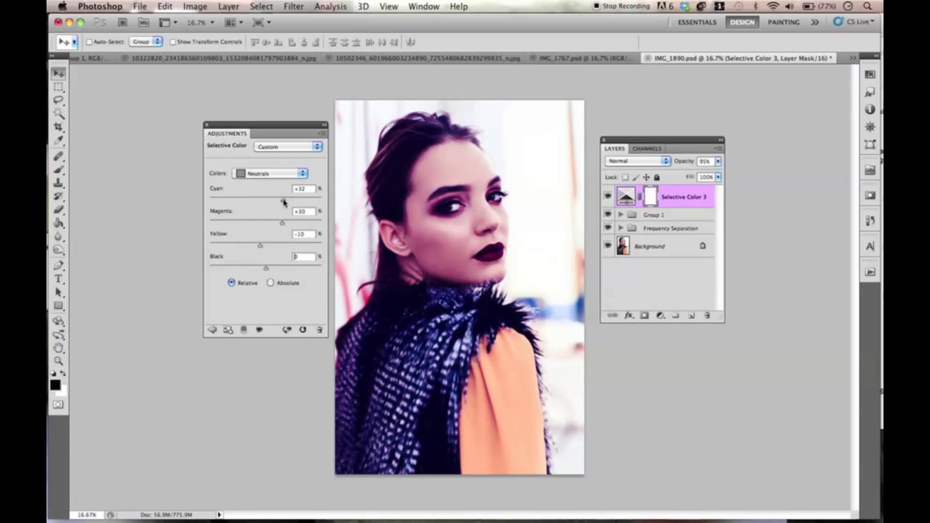
# Set the Selective Color layer's blend mode to Color and its opacity to 92%
pyautogui.click(661, 162)
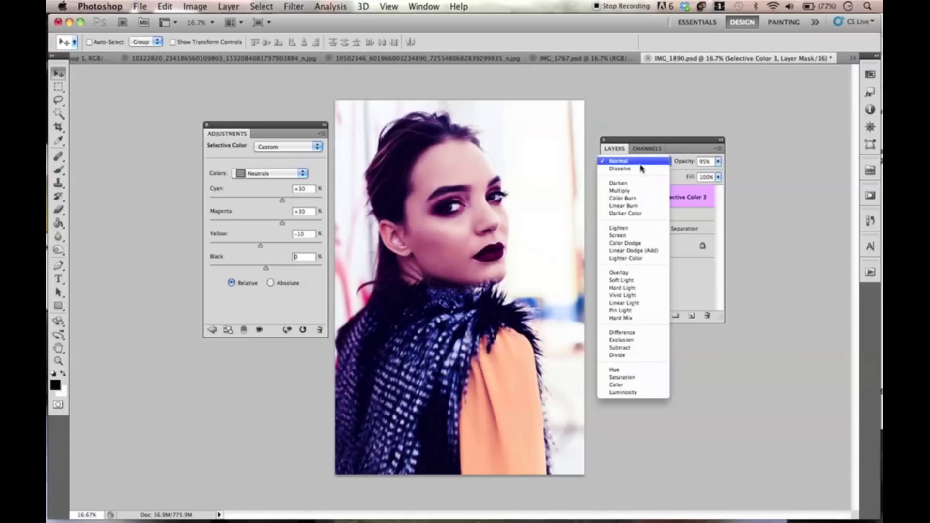
pyautogui.click(616, 384)
pyautogui.moveTo(682, 165); pyautogui.dragTo(649, 165)
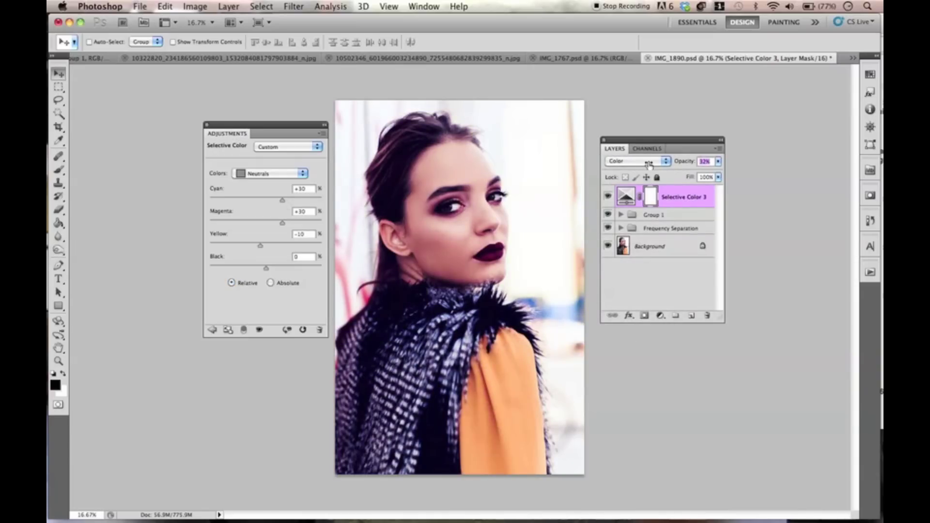
pyautogui.write('92')
# Change the Selective Color layer's blend mode to Lighten and its opacity to 98%
pyautogui.click(649, 161)
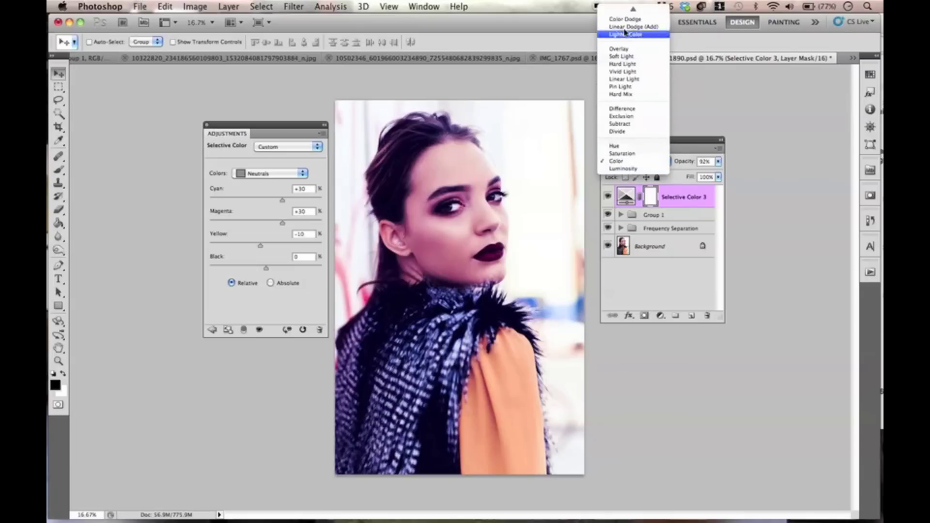
pyautogui.click(624, 51)
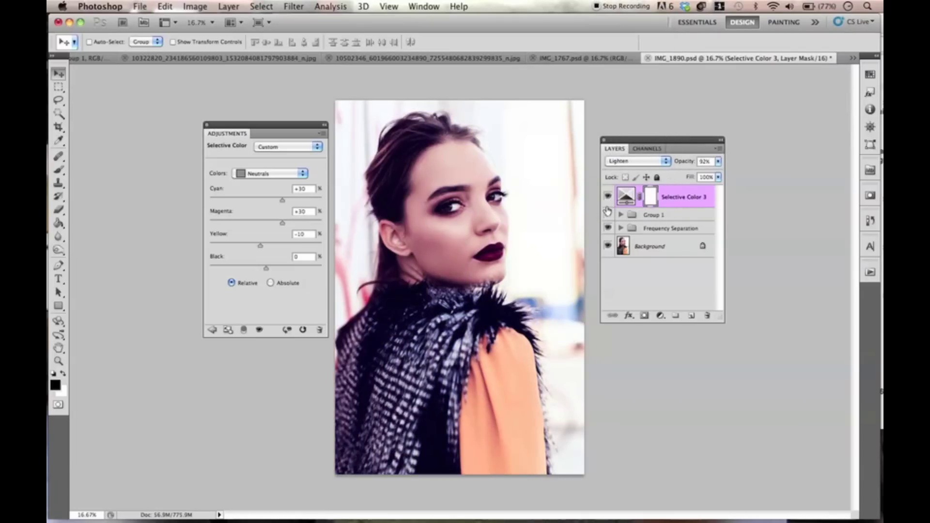
pyautogui.moveTo(680, 162); pyautogui.dragTo(684, 162)
# Switch the Selective Color layer's blend mode to Multiply and set its opacity to 94%
pyautogui.click(639, 161)
pyautogui.click(622, 124)
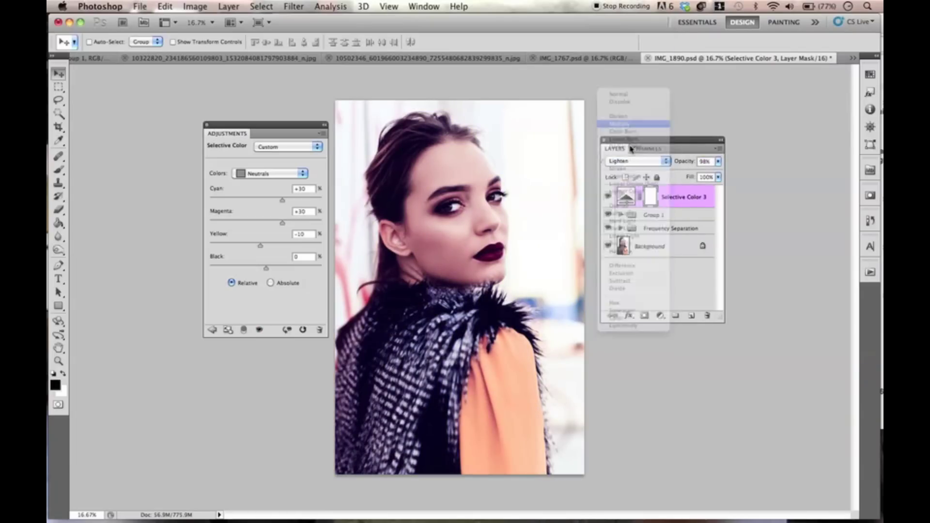
pyautogui.moveTo(683, 161); pyautogui.dragTo(664, 162)
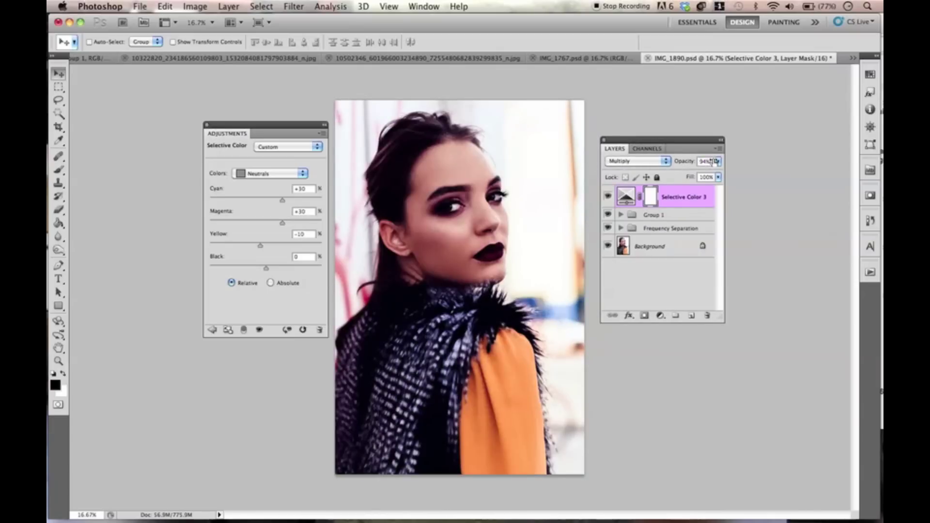
# Try the Lighten and Screen blend modes on the Selective Color layer and compare the portrait with the layer hidden and shown
pyautogui.click(639, 161)
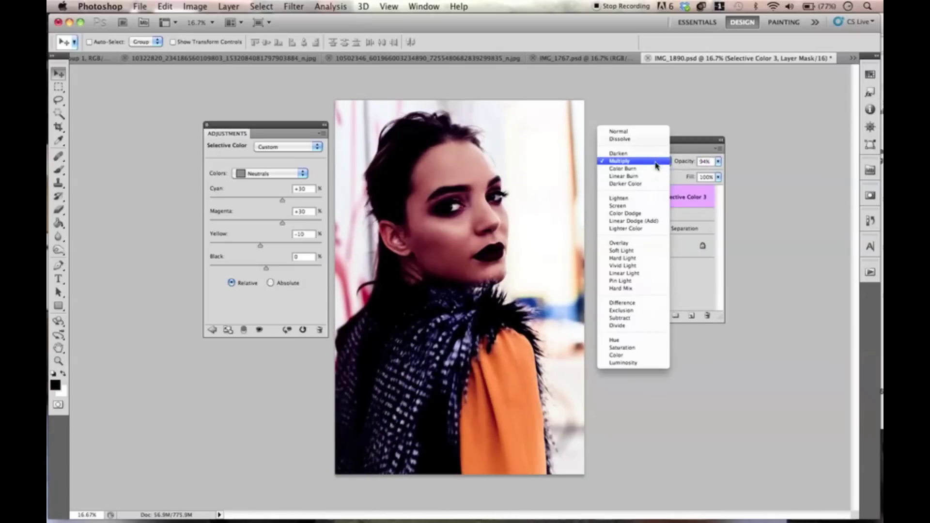
pyautogui.click(647, 204)
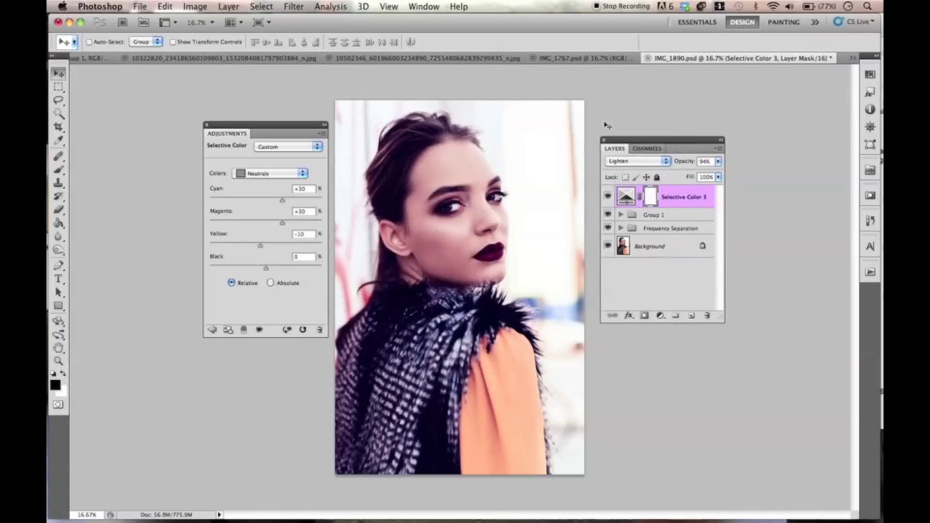
pyautogui.click(634, 163)
pyautogui.click(632, 169)
pyautogui.click(607, 197)
pyautogui.click(608, 196)
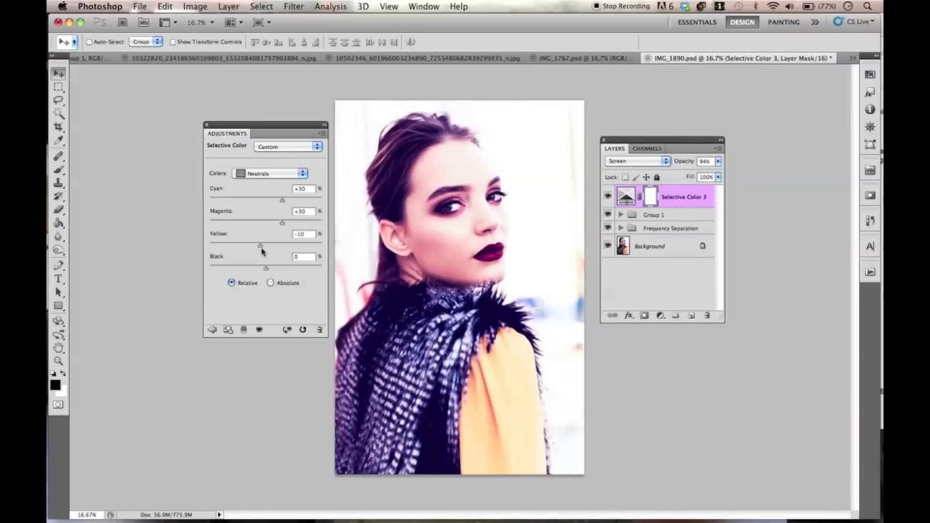
# Set the Neutrals' Yellow amount to +75 and lower the Selective Color layer's opacity to 51%
pyautogui.moveTo(260, 246); pyautogui.dragTo(341, 249)
pyautogui.moveTo(684, 161); pyautogui.dragTo(640, 161)
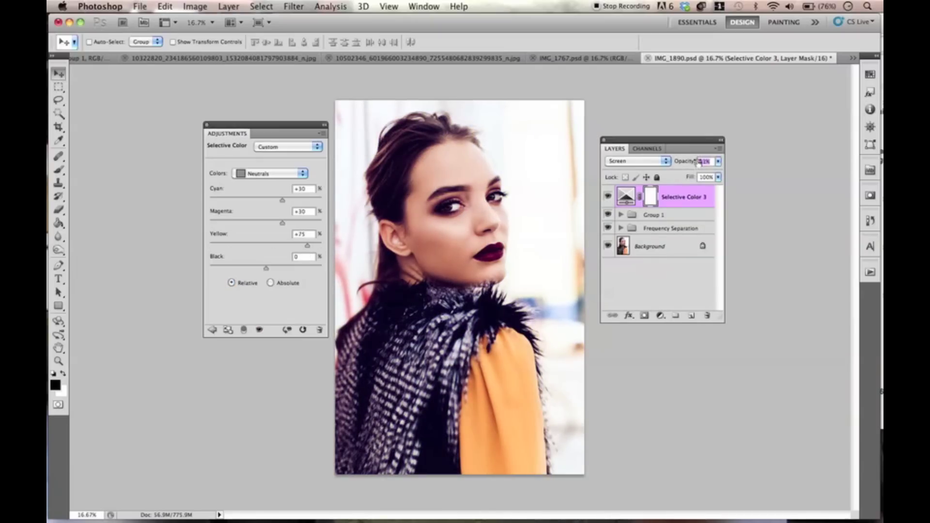
pyautogui.moveTo(698, 161); pyautogui.dragTo(716, 161)
# Set the Selective Color layer's blend mode to Normal and the Neutrals' Yellow amount to +26
pyautogui.click(638, 162)
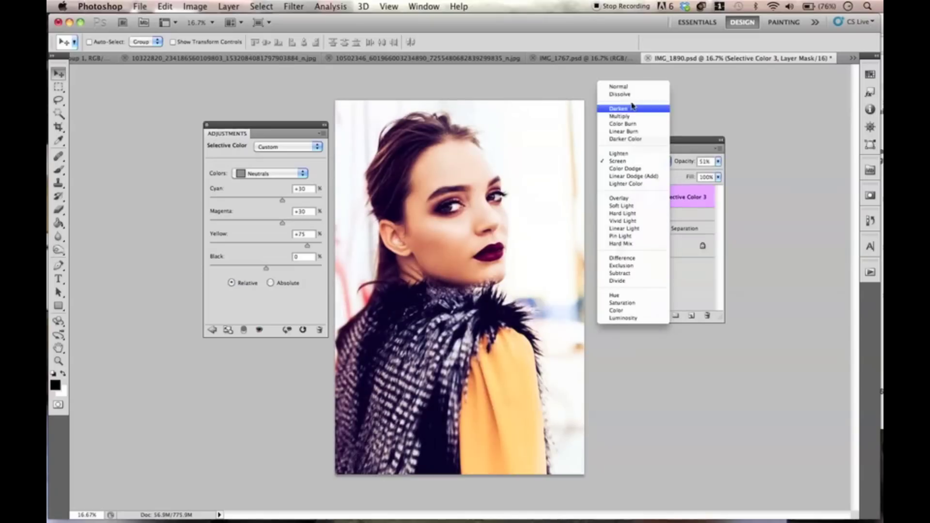
pyautogui.click(631, 92)
pyautogui.click(608, 228)
pyautogui.click(608, 228)
pyautogui.moveTo(275, 248); pyautogui.dragTo(280, 247)
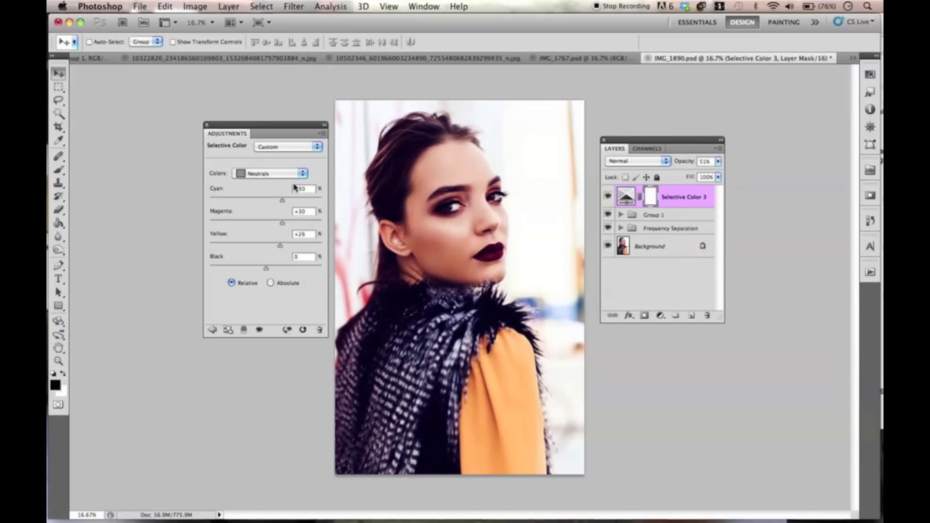
# Set the Blacks of the Selective Color adjustment to Cyan -6, Magenta +5, Yellow -8 and Black +1
pyautogui.click(290, 177)
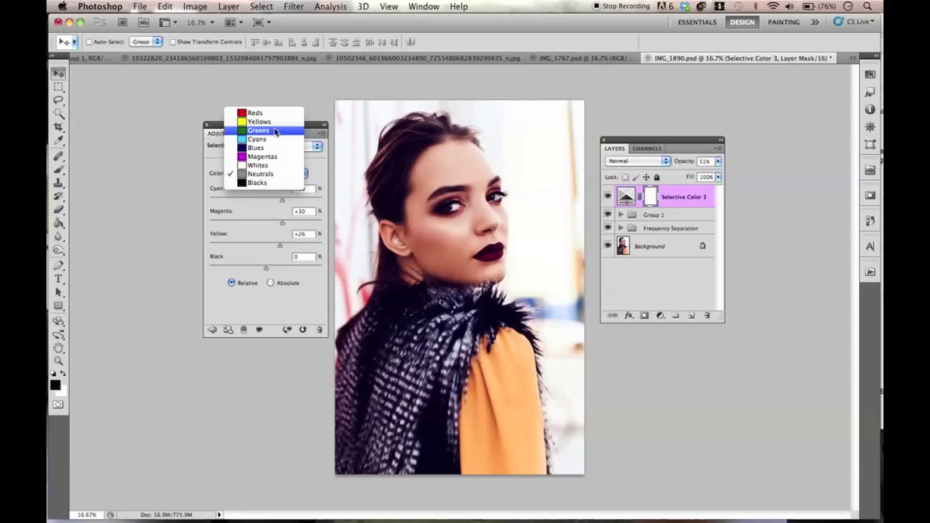
pyautogui.click(269, 184)
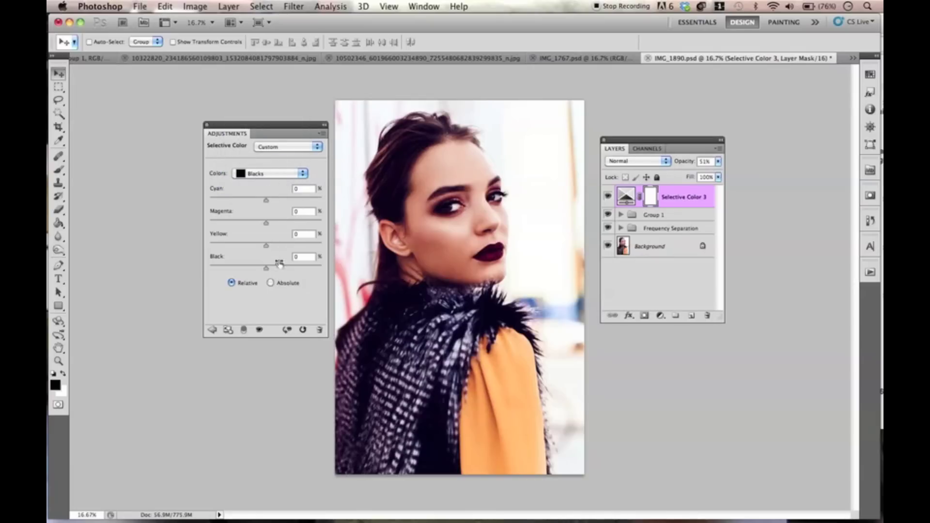
pyautogui.moveTo(265, 248); pyautogui.dragTo(259, 249)
pyautogui.moveTo(266, 222); pyautogui.dragTo(269, 223)
pyautogui.moveTo(271, 224); pyautogui.dragTo(268, 225)
pyautogui.moveTo(261, 203)
pyautogui.mouseDown()
pyautogui.moveTo(272, 203)
pyautogui.moveTo(264, 206)
pyautogui.mouseUp()
pyautogui.moveTo(266, 270); pyautogui.dragTo(261, 273)
# Compare the face and overall portrait with the Selective Color layer switched off and on at several magnifications
pyautogui.click(607, 196)
pyautogui.click(607, 196)
pyautogui.click(606, 196)
pyautogui.scroll(1, 481, 228)
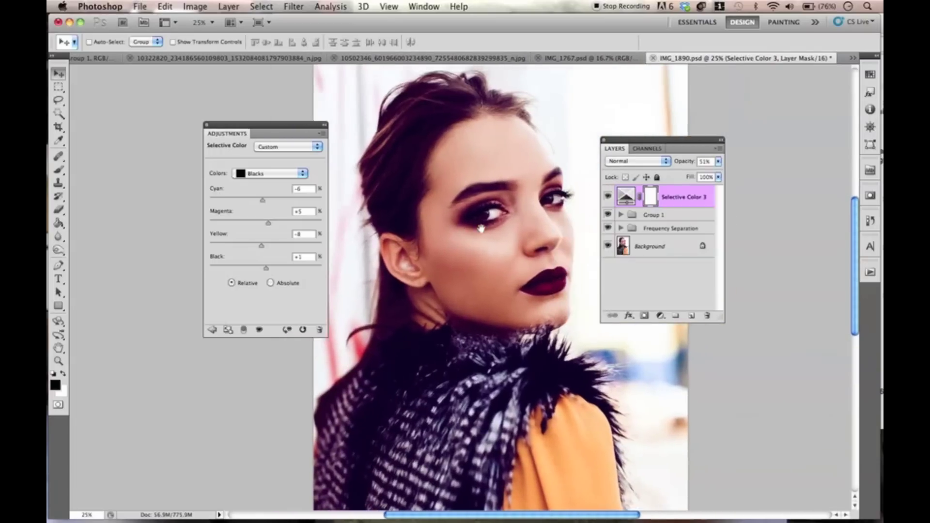
pyautogui.click(607, 196)
pyautogui.click(607, 197)
pyautogui.click(606, 197)
pyautogui.click(607, 197)
pyautogui.scroll(1, 513, 190)
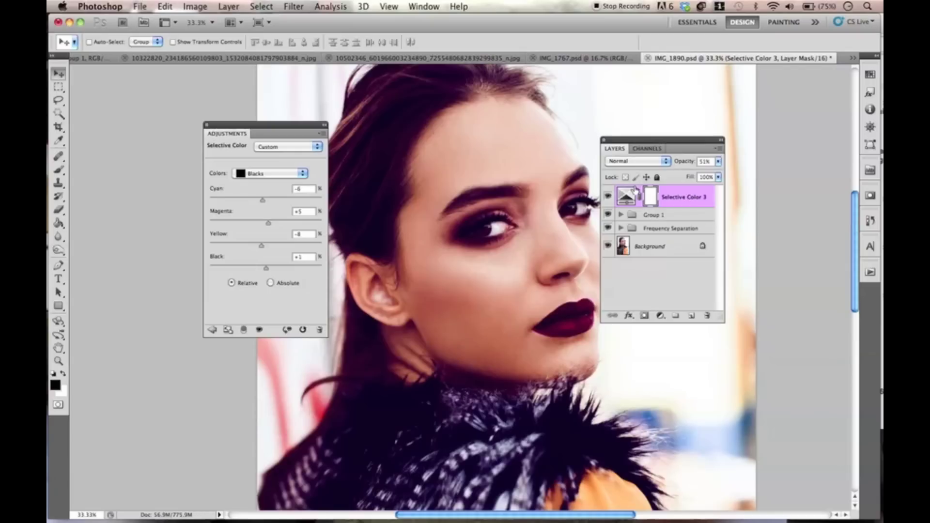
pyautogui.click(606, 197)
pyautogui.click(606, 196)
pyautogui.click(607, 196)
pyautogui.click(606, 196)
pyautogui.click(607, 196)
pyautogui.scroll(3, 488, 352)
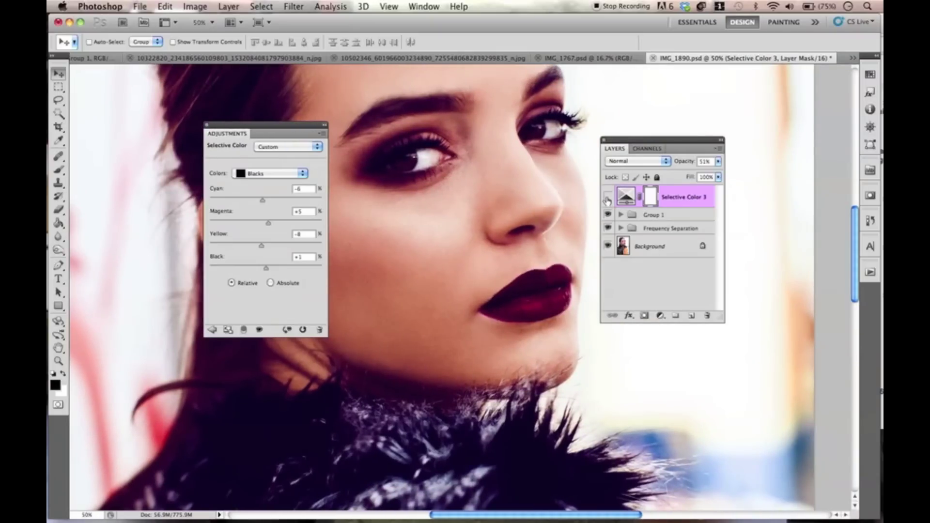
pyautogui.click(608, 197)
pyautogui.click(607, 197)
pyautogui.click(608, 197)
pyautogui.click(608, 198)
pyautogui.click(607, 197)
pyautogui.moveTo(442, 186); pyautogui.dragTo(489, 275)
pyautogui.click(607, 197)
pyautogui.click(608, 197)
pyautogui.click(607, 197)
pyautogui.click(608, 197)
pyautogui.press('super+minus')
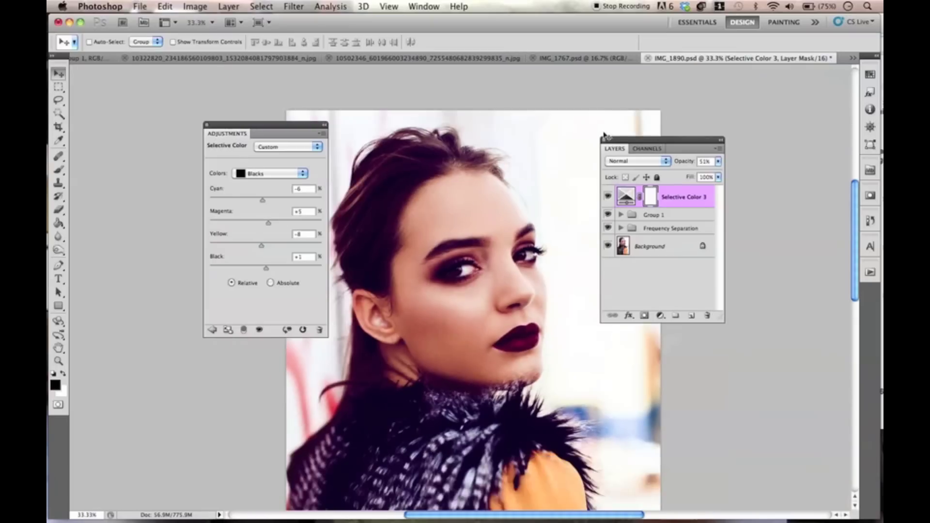
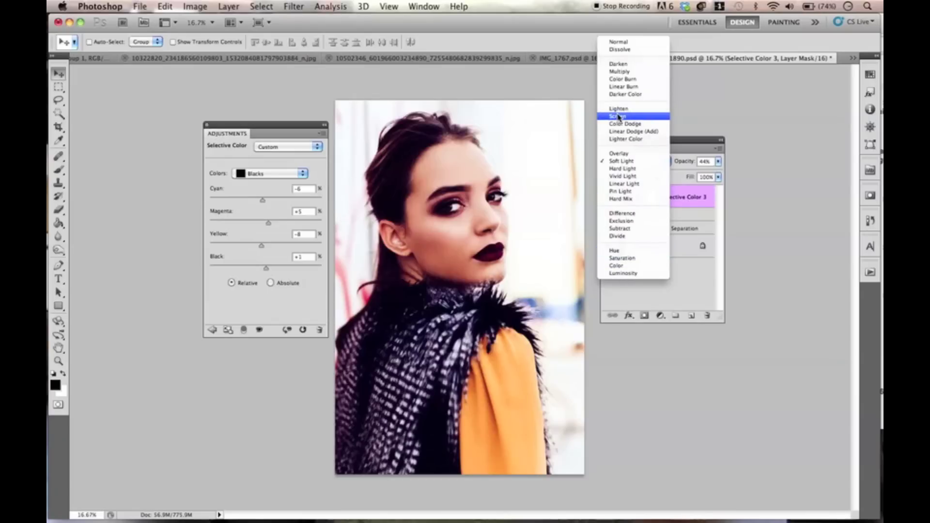
# Set the Selective Color layer to Color blend mode at 22% opacity and move the adjustment settings farther off the portrait
pyautogui.click(616, 265)
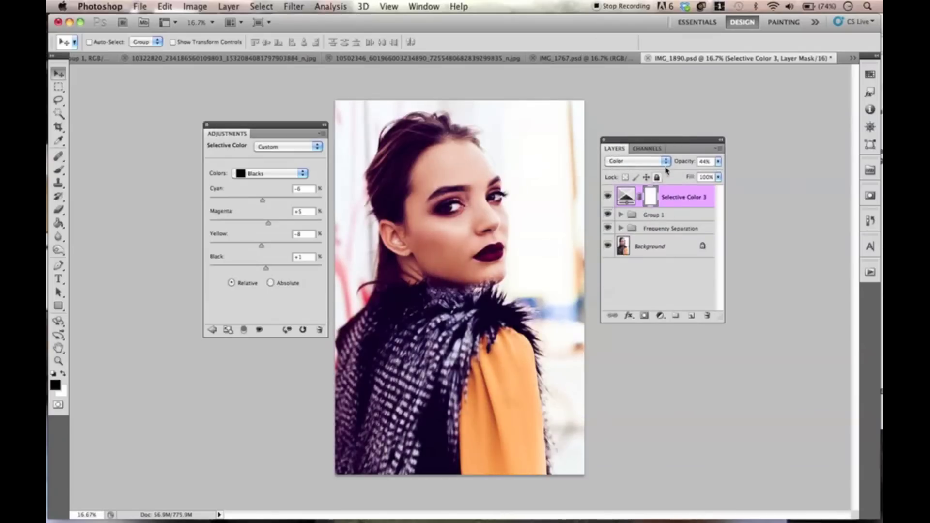
pyautogui.moveTo(685, 165); pyautogui.dragTo(611, 190)
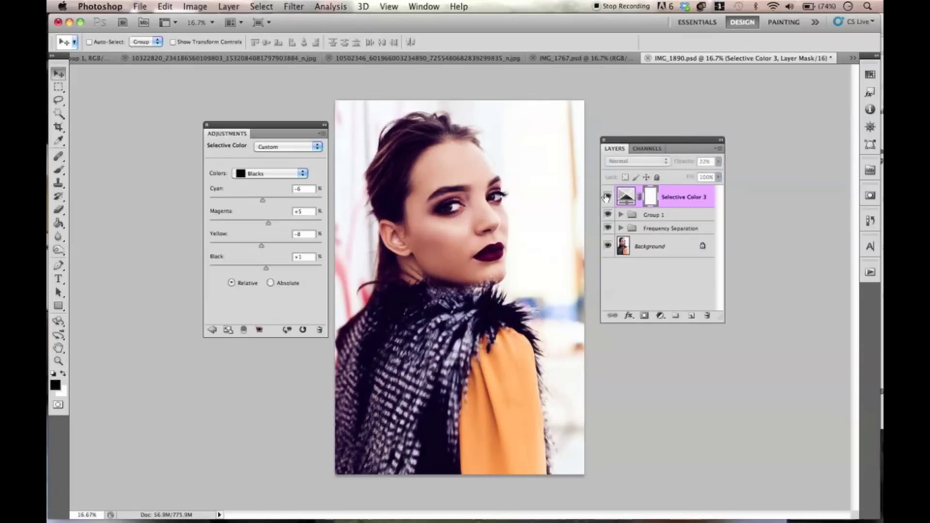
pyautogui.press('super+plus')
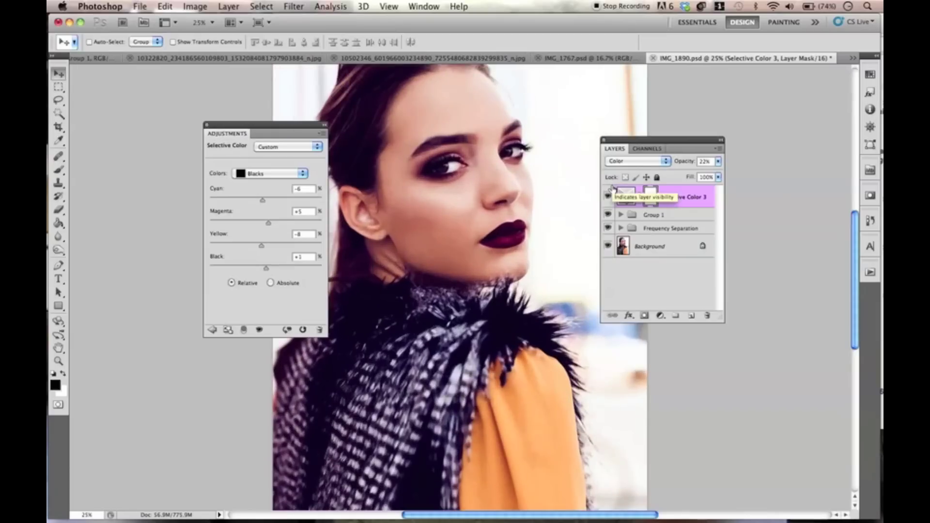
pyautogui.moveTo(232, 133); pyautogui.dragTo(212, 136)
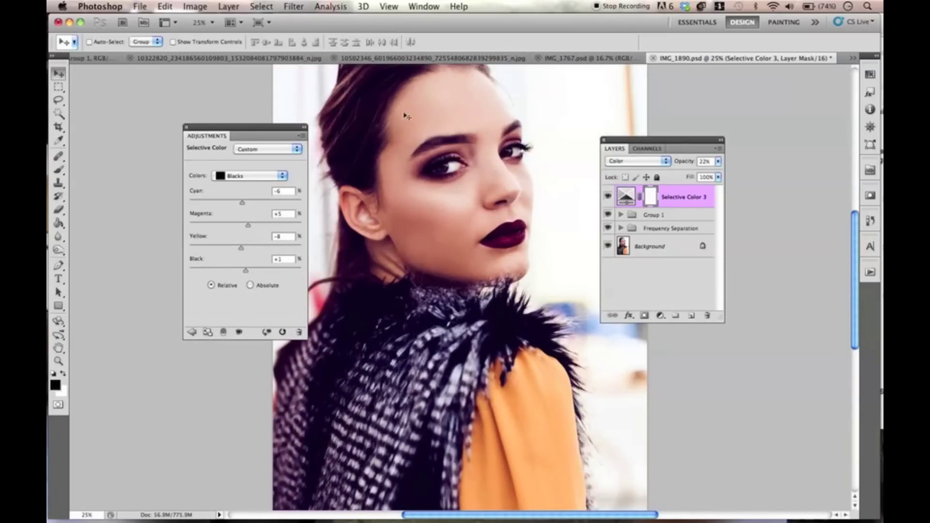
# Try Overlay on the Selective Color layer, then return it to the Color blend mode with 26% opacity
pyautogui.click(641, 160)
pyautogui.click(624, 49)
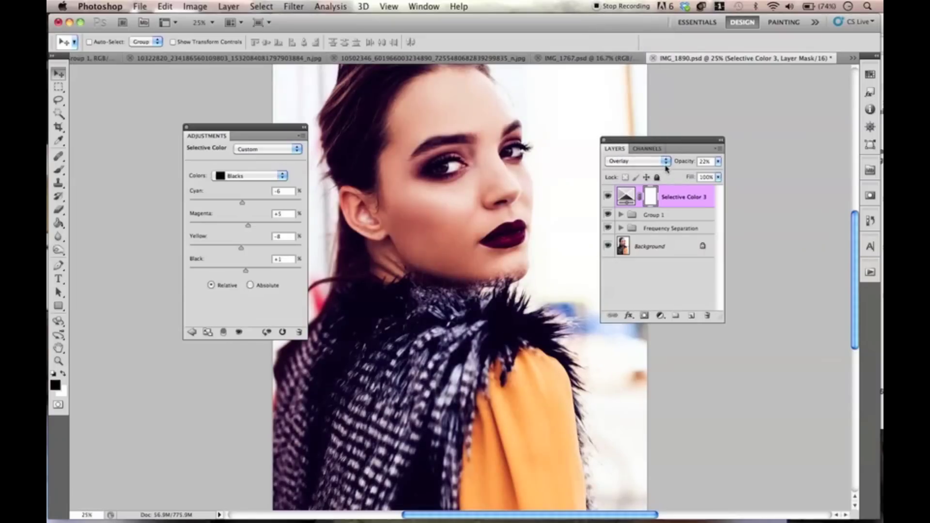
pyautogui.moveTo(718, 160); pyautogui.dragTo(716, 169)
pyautogui.click(648, 161)
pyautogui.click(627, 274)
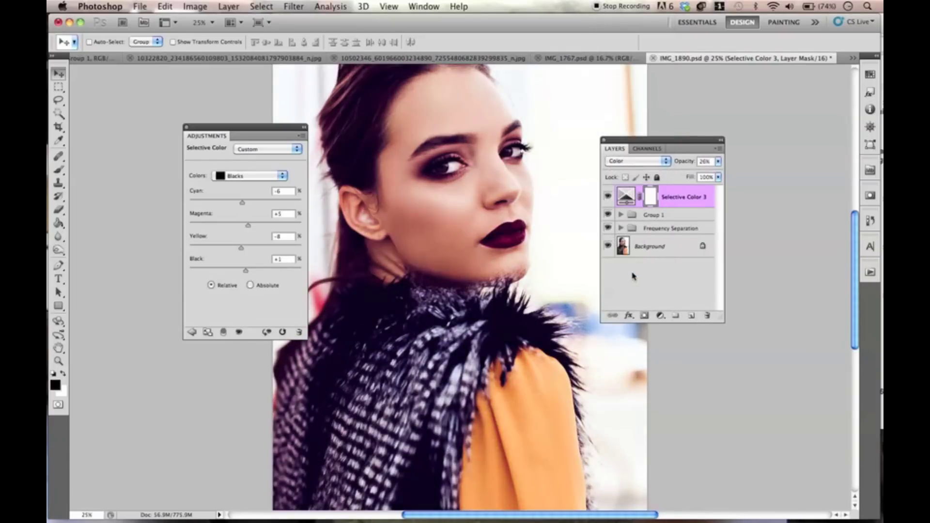
pyautogui.press('super+minus')
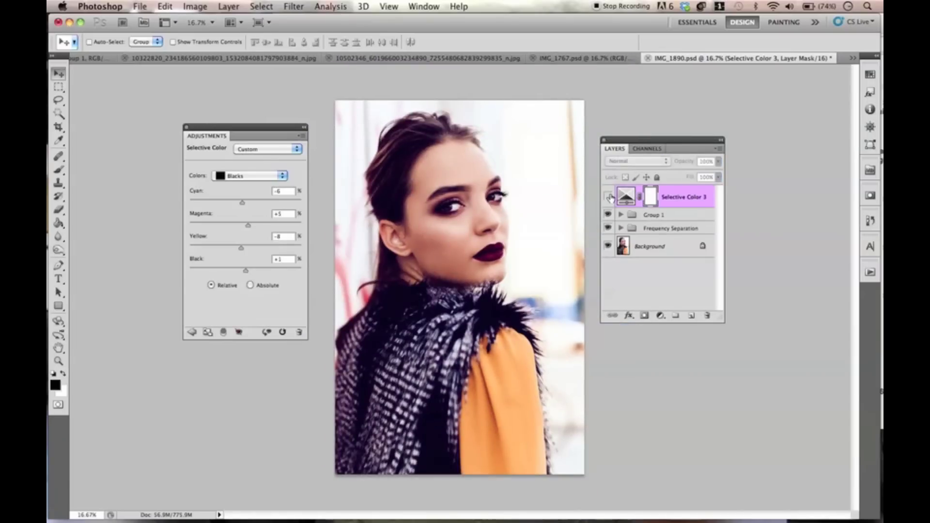
# Check the Yellows settings of the Selective Color adjustment and hide its layer
pyautogui.click(264, 175)
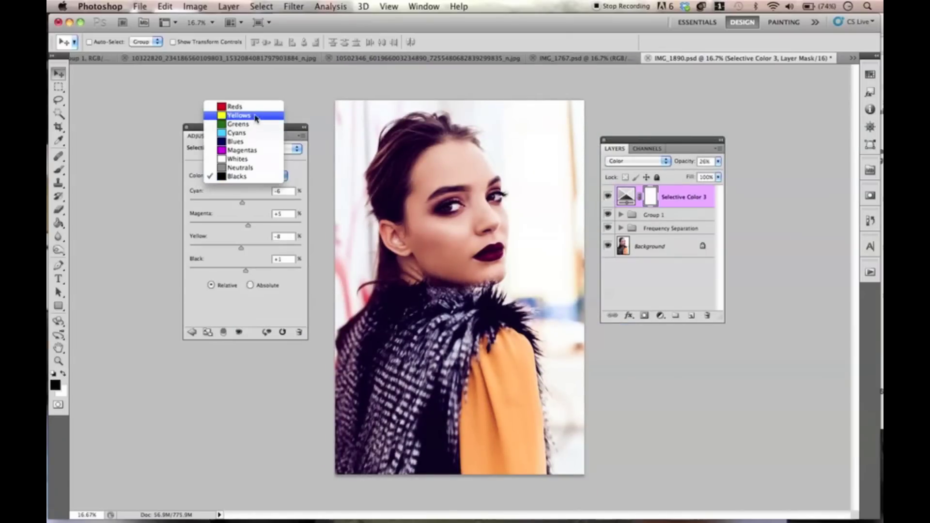
pyautogui.click(256, 117)
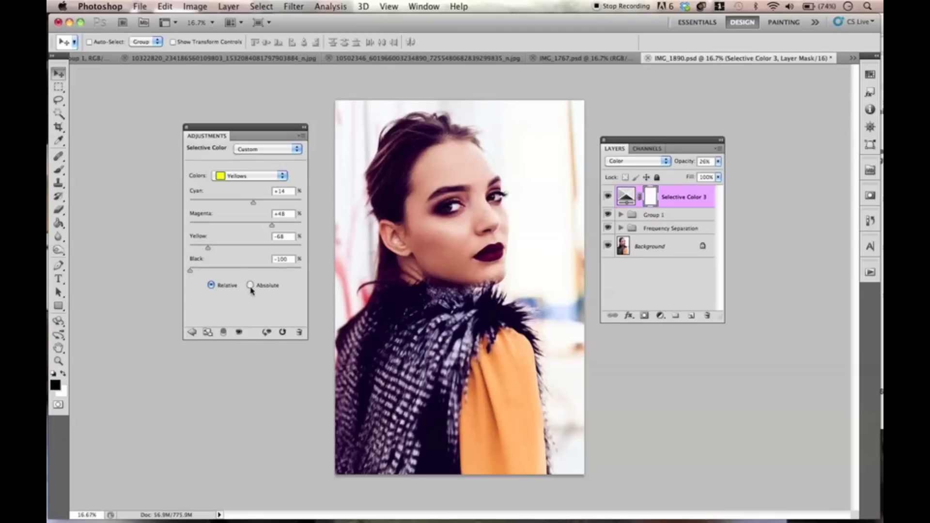
pyautogui.click(609, 196)
# Add a second Selective Color adjustment layer with the default name, Normal mode and 100% opacity
pyautogui.click(228, 6)
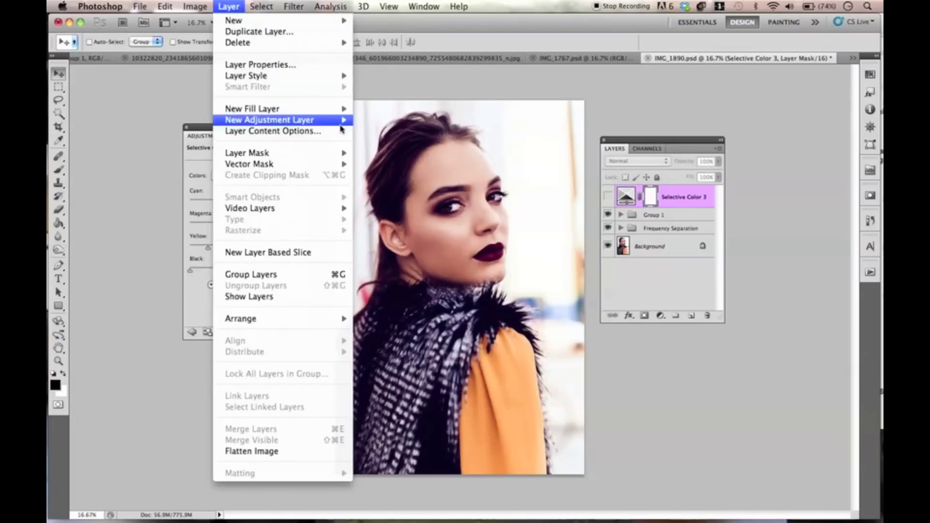
pyautogui.moveTo(315, 120)
pyautogui.click(397, 296)
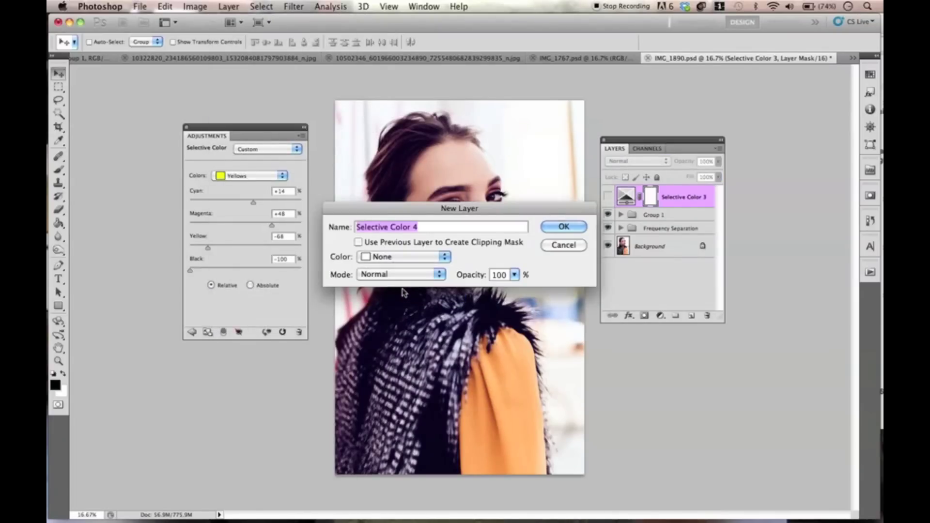
pyautogui.press('Return')
# Set the new adjustment's Reds to Magenta +97, Yellow -73 and Black -50 with the Absolute method, leaving Cyan at 0
pyautogui.moveTo(246, 201); pyautogui.dragTo(179, 211)
pyautogui.press('super+z')
pyautogui.moveTo(246, 225); pyautogui.dragTo(299, 225)
pyautogui.moveTo(245, 248); pyautogui.dragTo(218, 270)
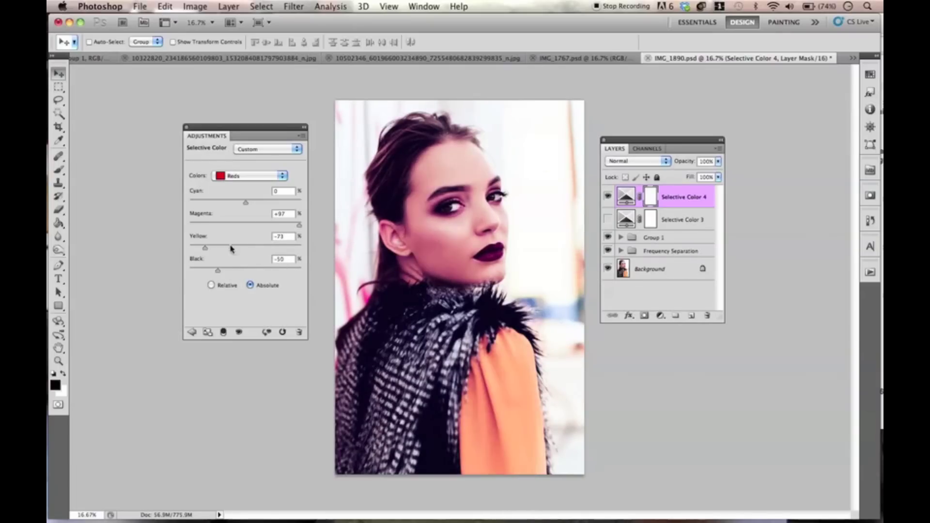
# Adjust the Yellows range of the new Selective Color layer
pyautogui.click(254, 176)
pyautogui.click(255, 187)
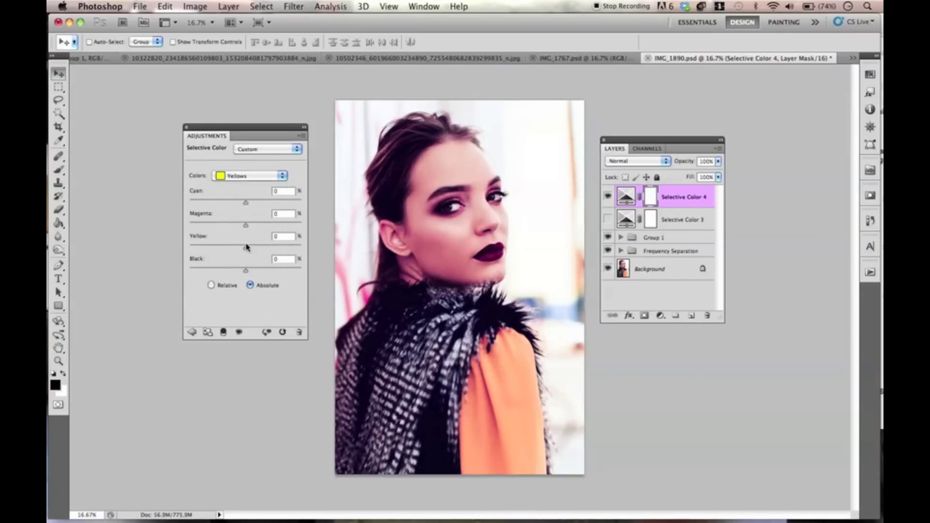
pyautogui.moveTo(247, 249); pyautogui.dragTo(246, 270)
# Set the new adjustment's Whites to Cyan +37, Magenta -32, Yellow +61 and Black -65 with the Relative method
pyautogui.click(271, 176)
pyautogui.click(247, 220)
pyautogui.moveTo(246, 249); pyautogui.dragTo(280, 252)
pyautogui.moveTo(246, 225); pyautogui.dragTo(266, 203)
pyautogui.moveTo(245, 270); pyautogui.dragTo(218, 280)
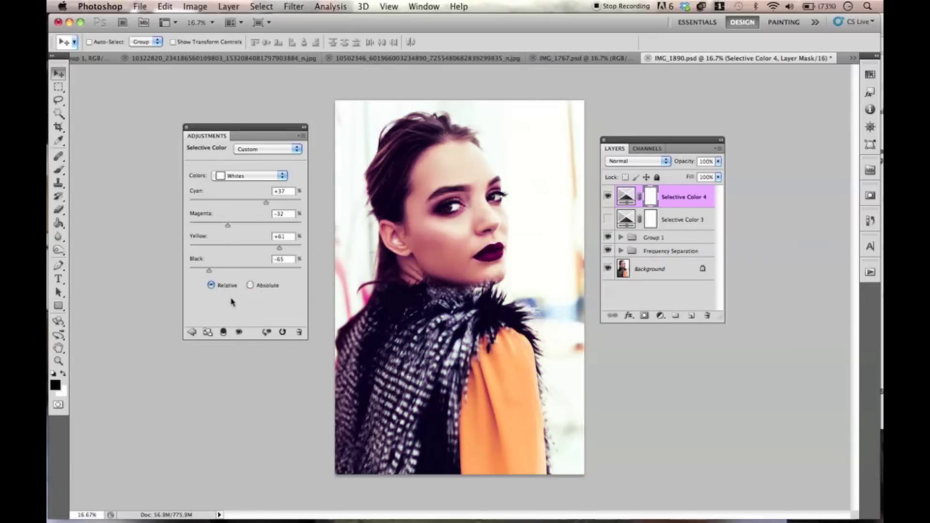
# Delete the Selective Color 4 layer, then show Selective Color 3 again and select its adjustment
pyautogui.moveTo(690, 203); pyautogui.dragTo(707, 316)
pyautogui.click(608, 196)
pyautogui.click(626, 196)
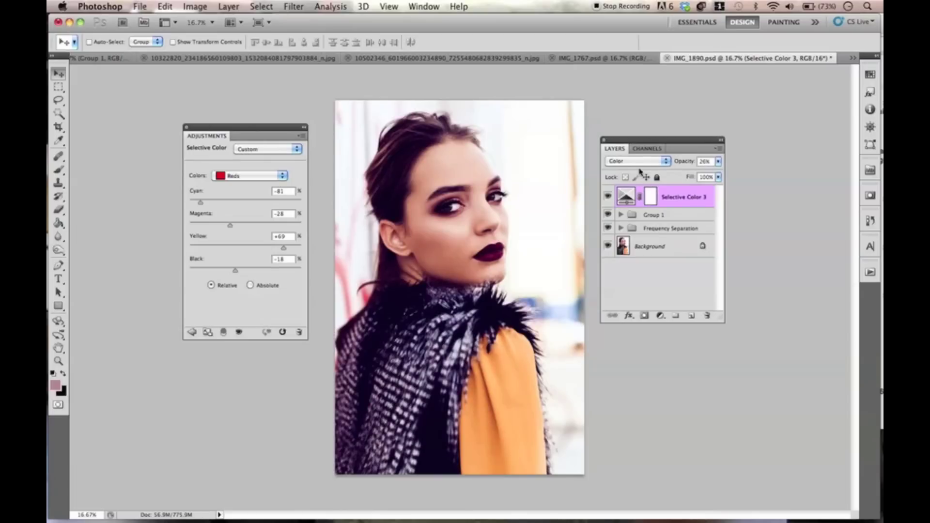
pyautogui.click(641, 162)
pyautogui.click(621, 11)
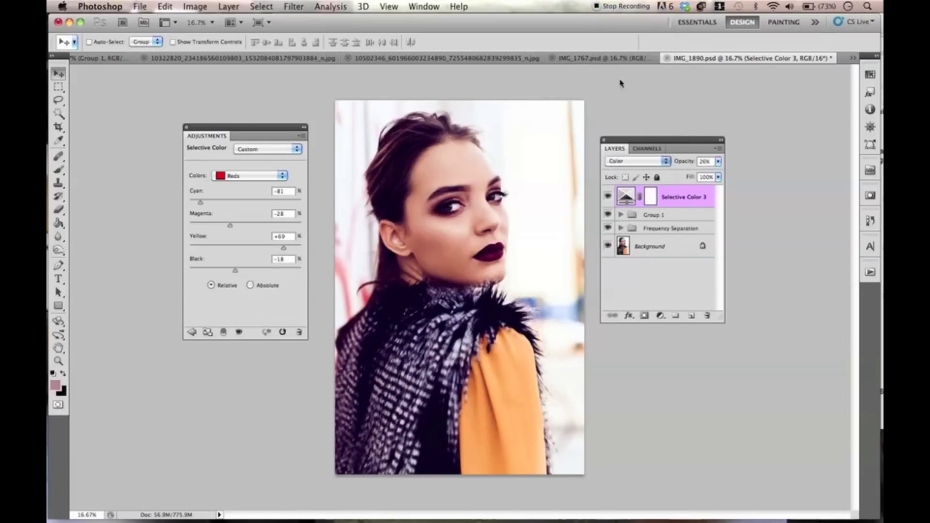